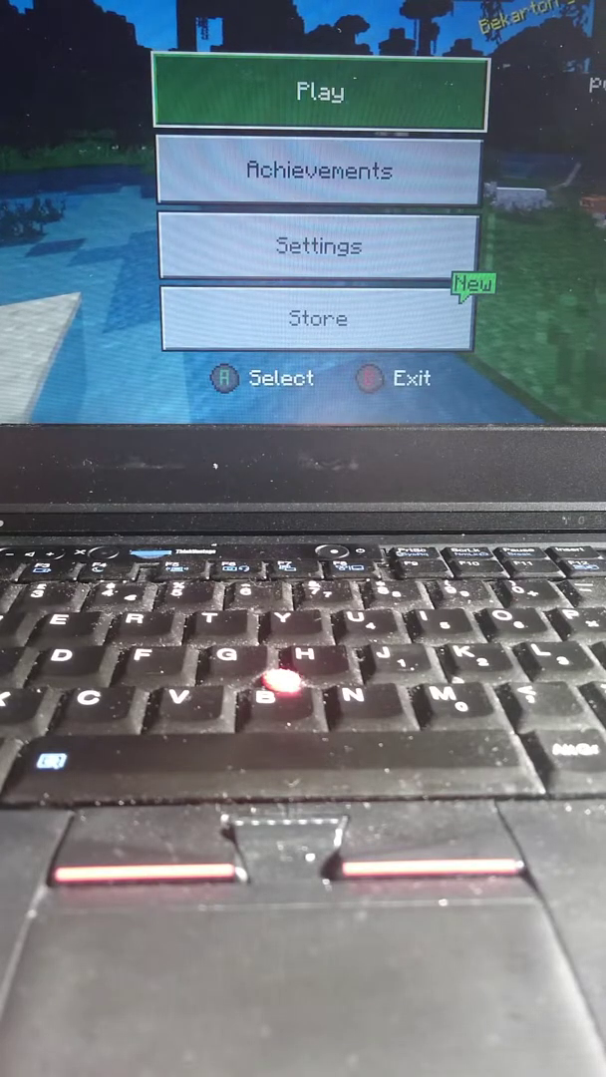
# Open the Play worlds list and load the creative world shady22
pyautogui.press('Return')
pyautogui.press('Down')
pyautogui.press('Down')
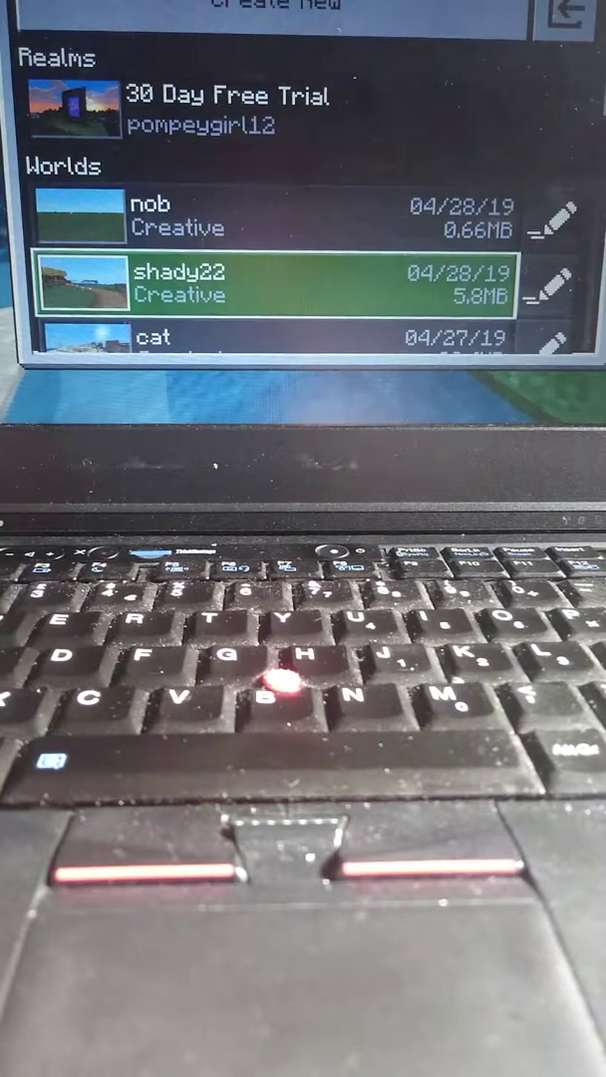
pyautogui.press('Up')
pyautogui.press('Down')
pyautogui.press('Down')
pyautogui.press('Up')
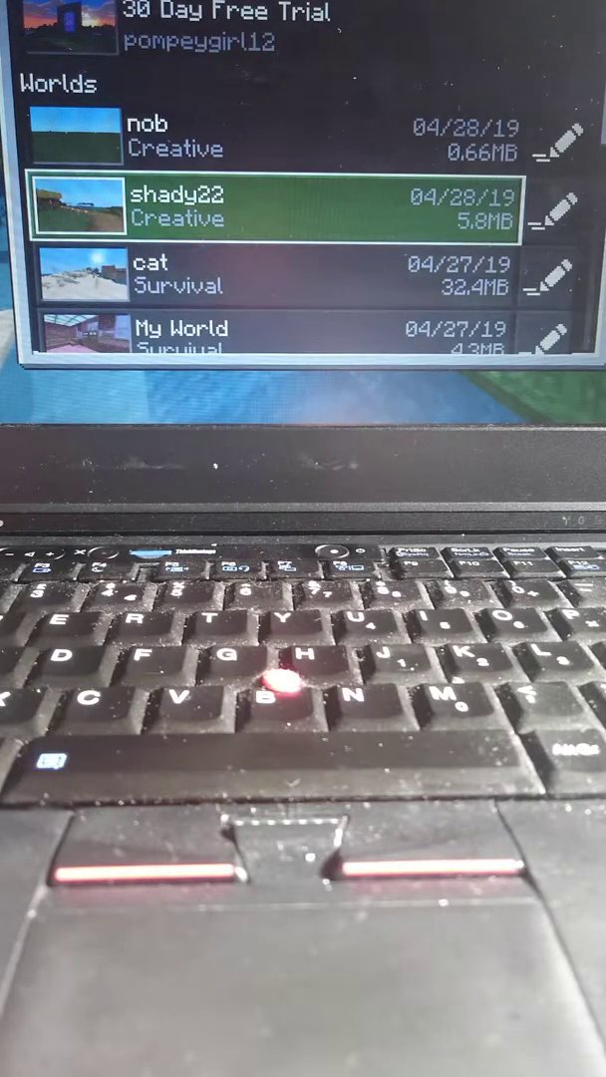
pyautogui.press('Return')
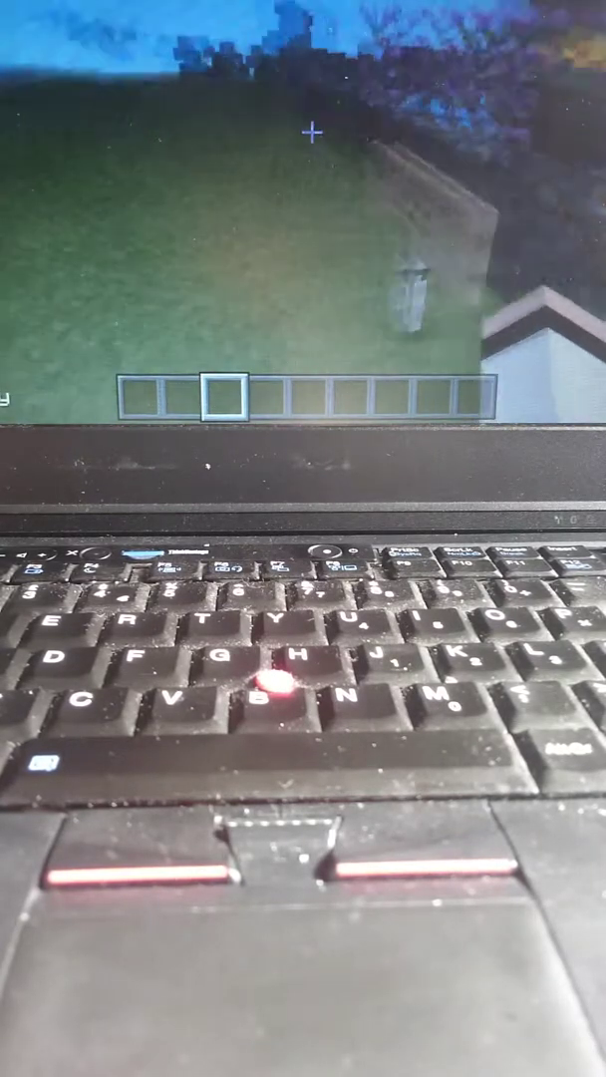
# Cycle the F5 camera view to see the player, then open the house's chest
pyautogui.press('F5')
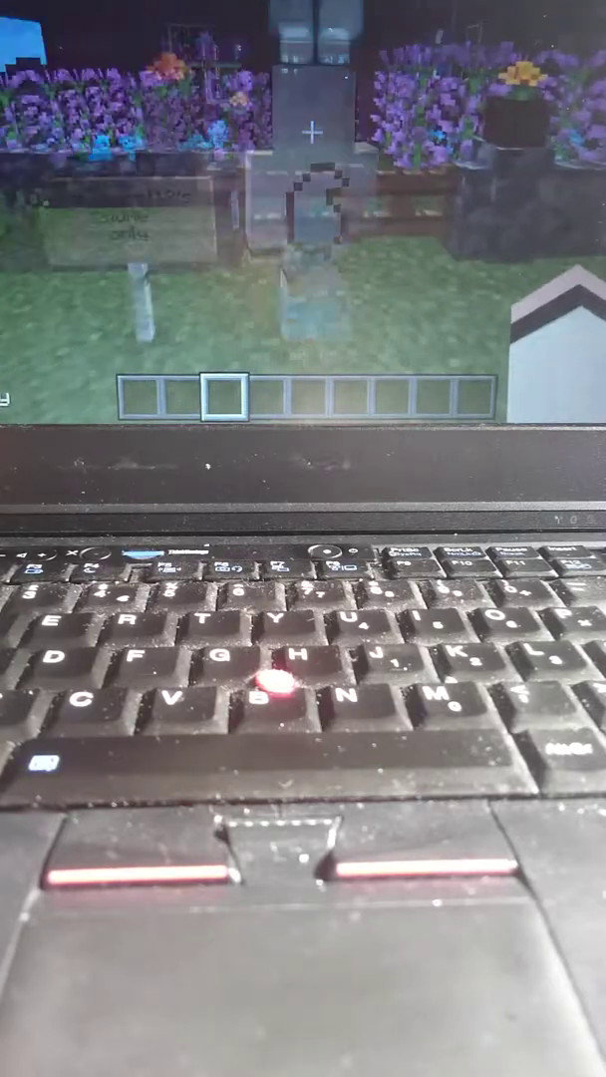
pyautogui.press('F5')
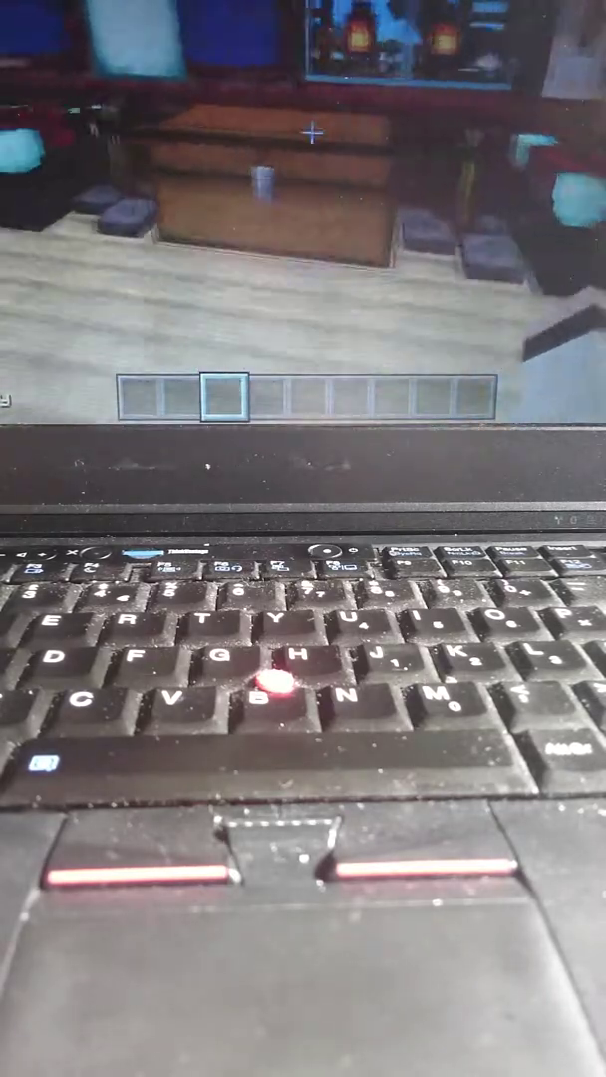
pyautogui.rightClick(312, 131)
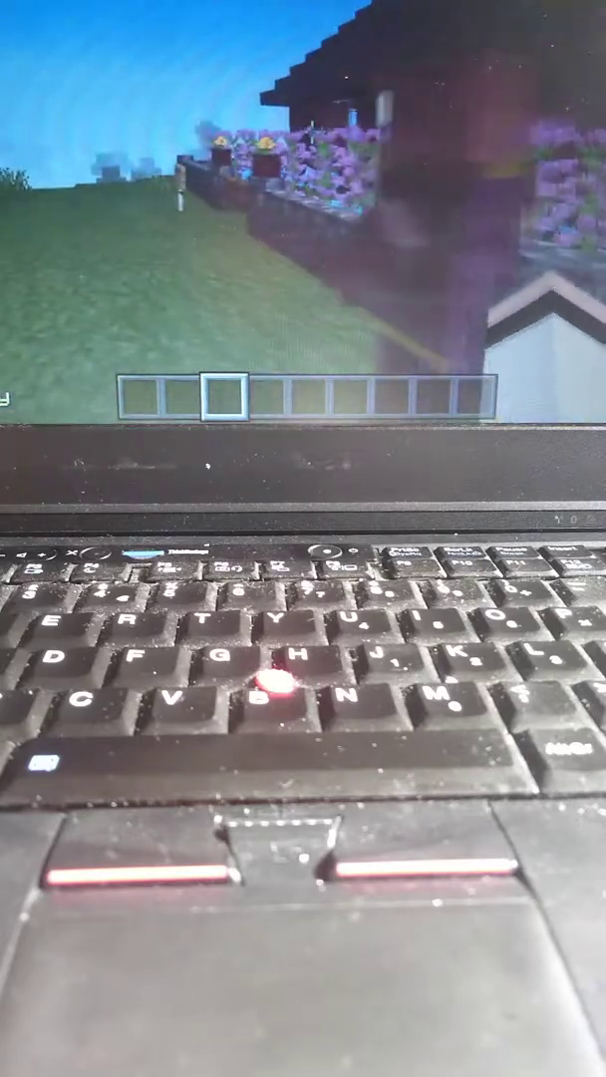
# Take the emeralds from the villager trade and close the trading window
pyautogui.rightClick(309, 135)
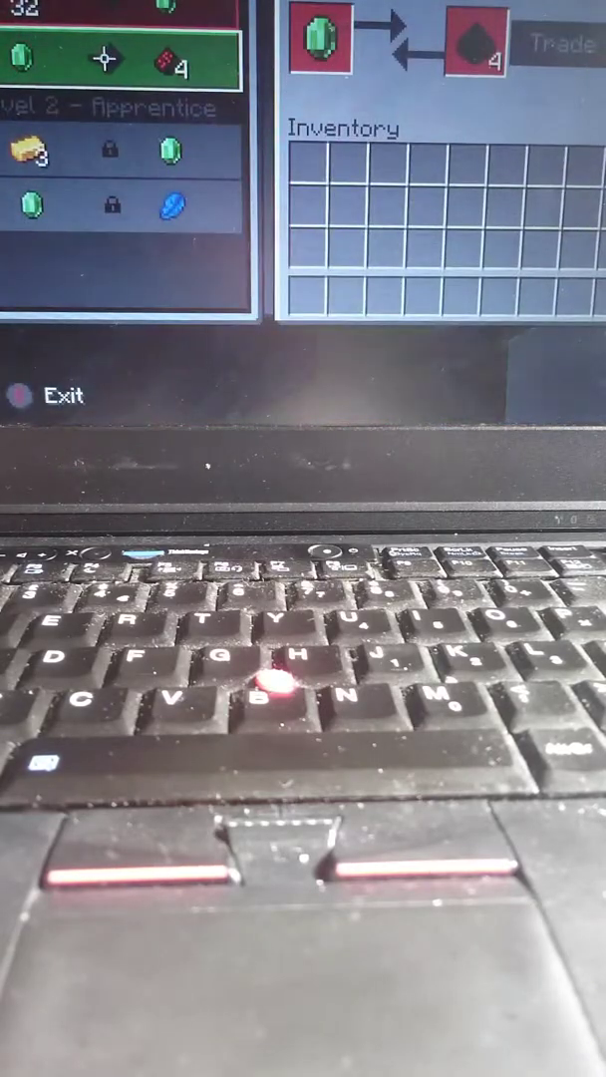
pyautogui.press('Down')
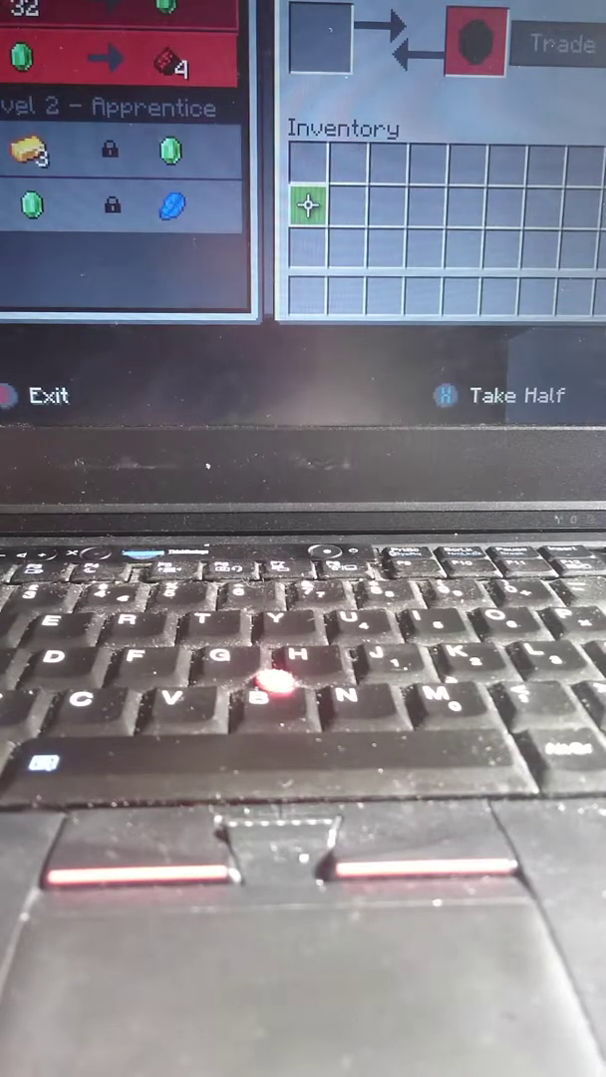
pyautogui.press('Escape')
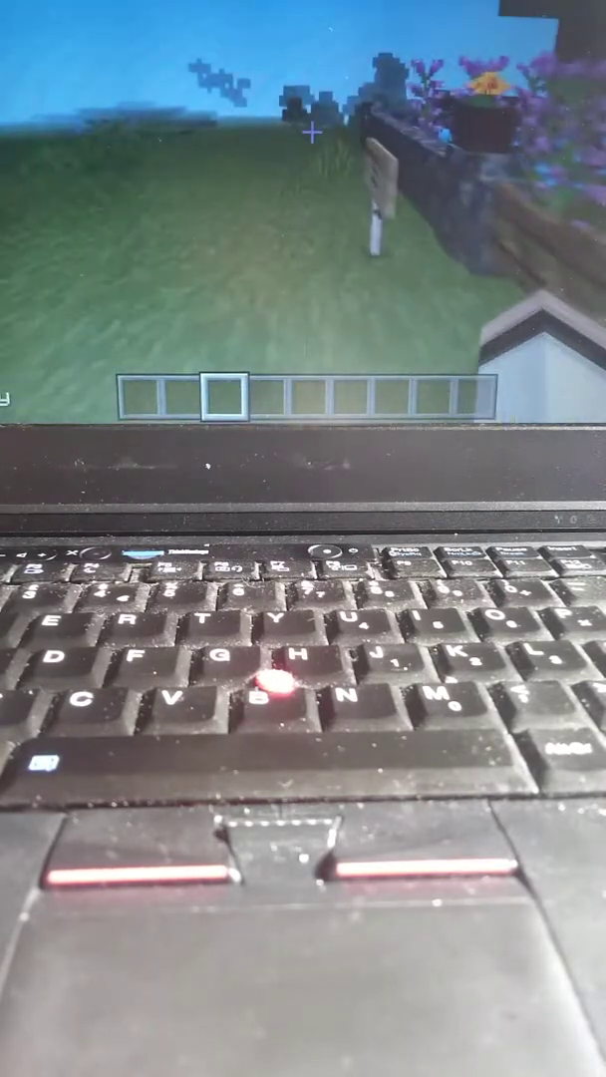
# Face the lavender house, check third-person view, then Save & Quit shady22
pyautogui.moveTo(310, 133); pyautogui.dragTo(310, 132)
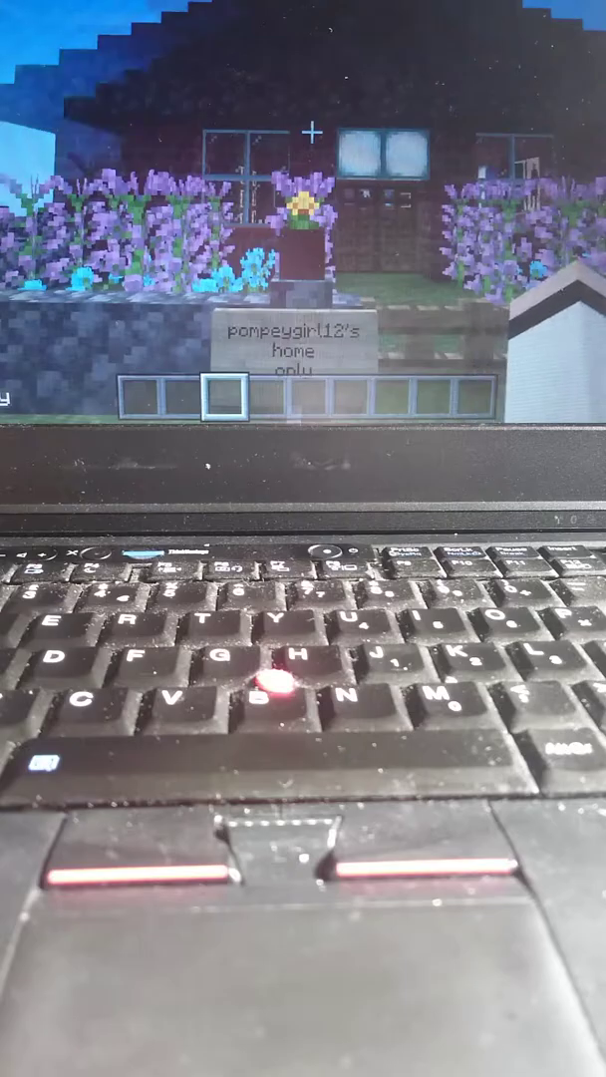
pyautogui.press('F5')
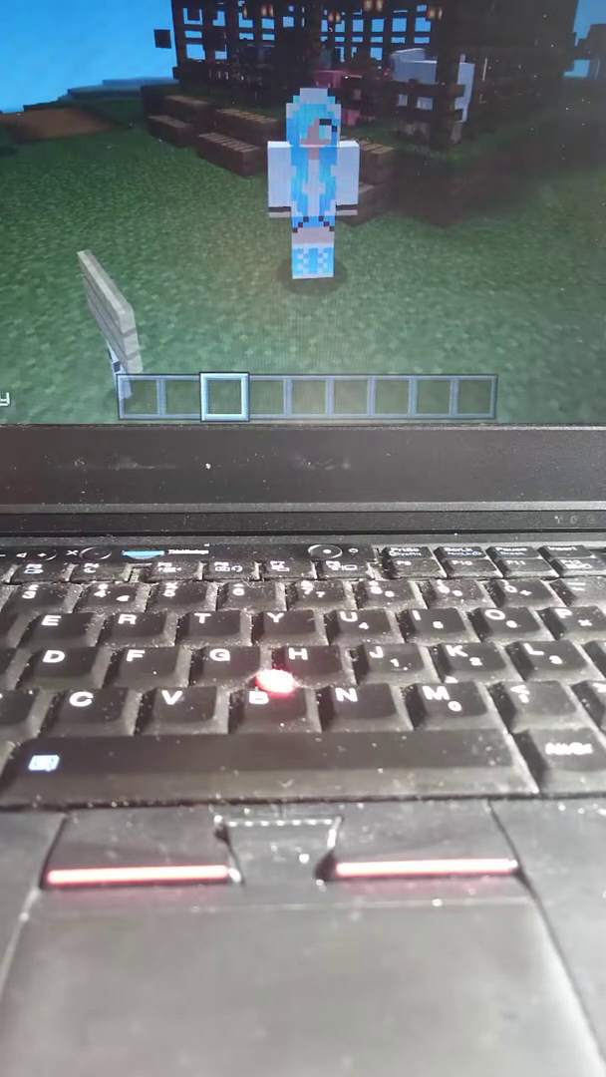
pyautogui.press('F5')
pyautogui.press('Escape')
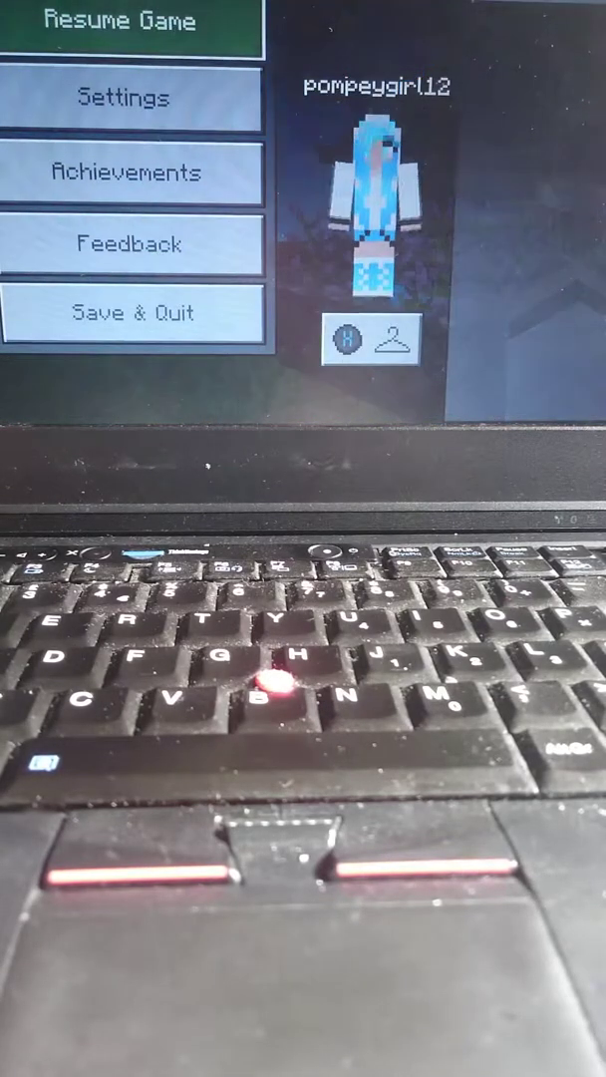
pyautogui.press('Down')
pyautogui.press('Down')
pyautogui.press('Down')
pyautogui.press('Down')
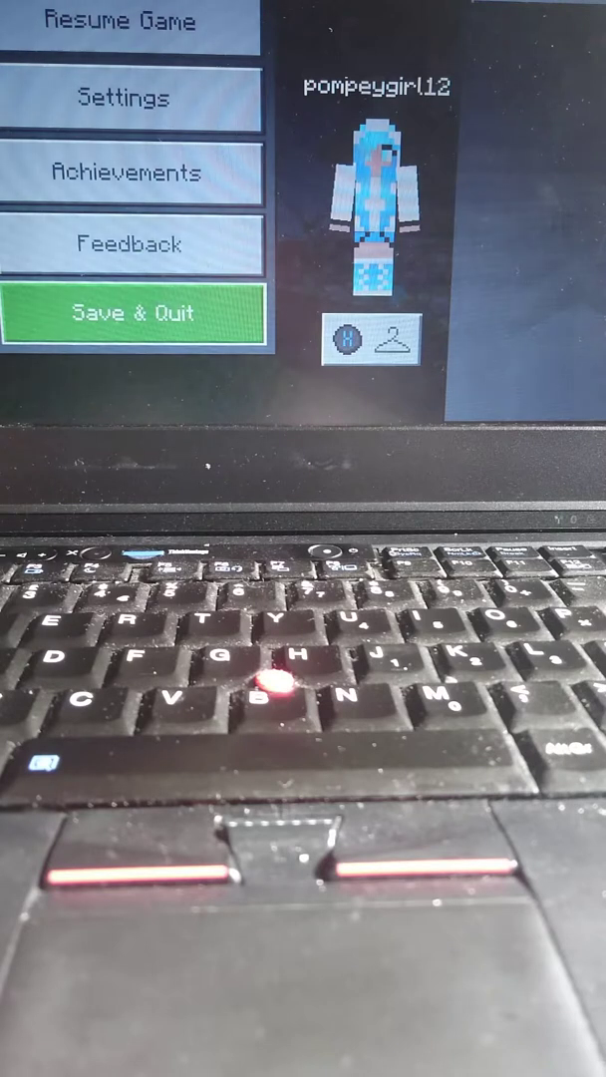
pyautogui.press('Return')
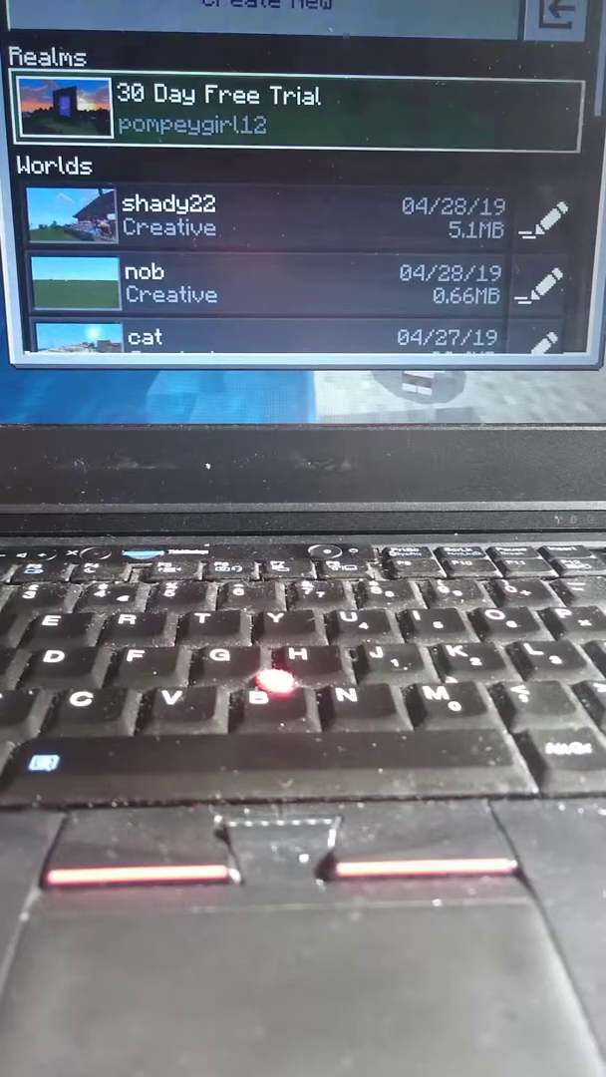
# Pick nob, the world below shady22, and load it
pyautogui.press('Down')
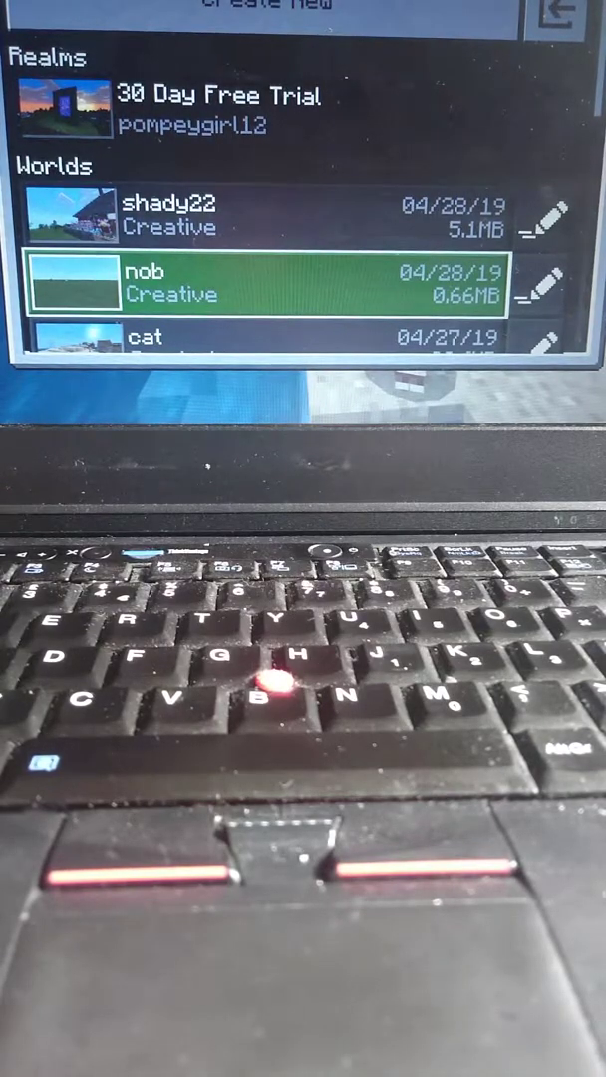
pyautogui.press('Return')
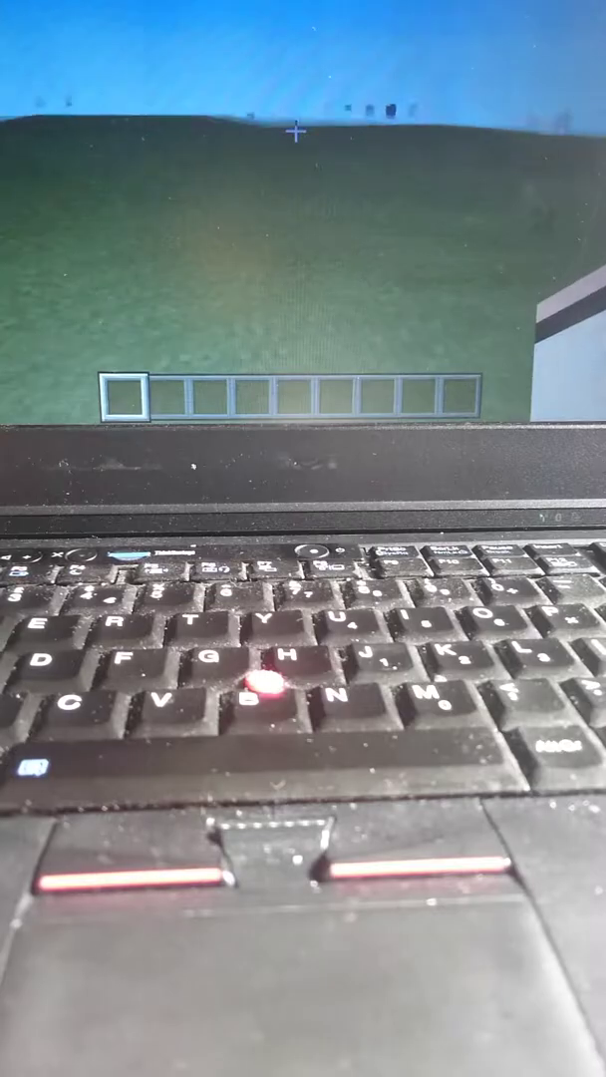
# Check the third-person view, then walk toward the pink beds and lanterns
pyautogui.press('F5')
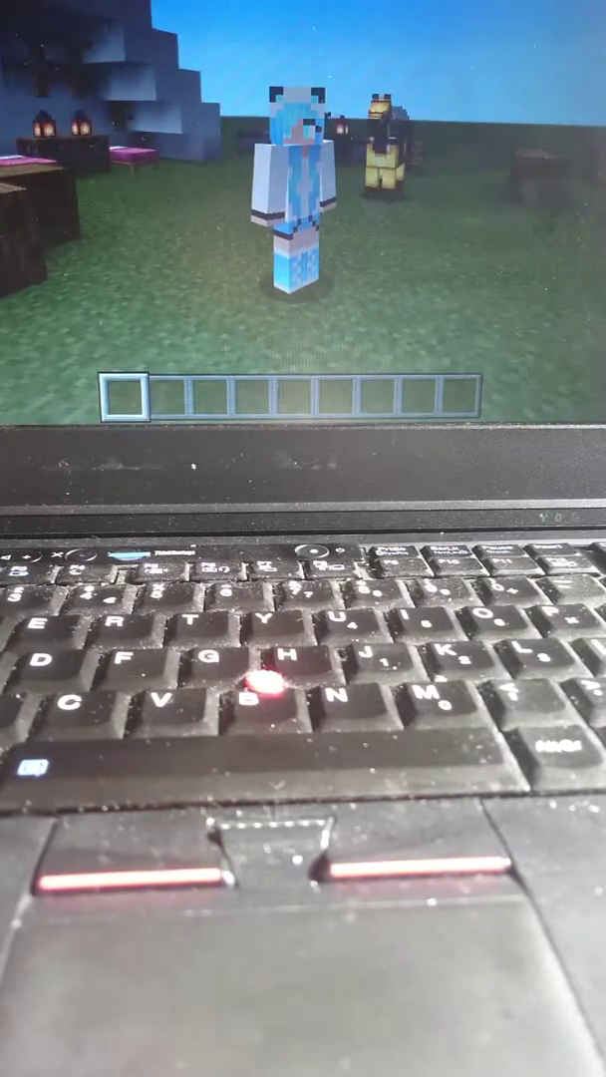
pyautogui.press('F5')
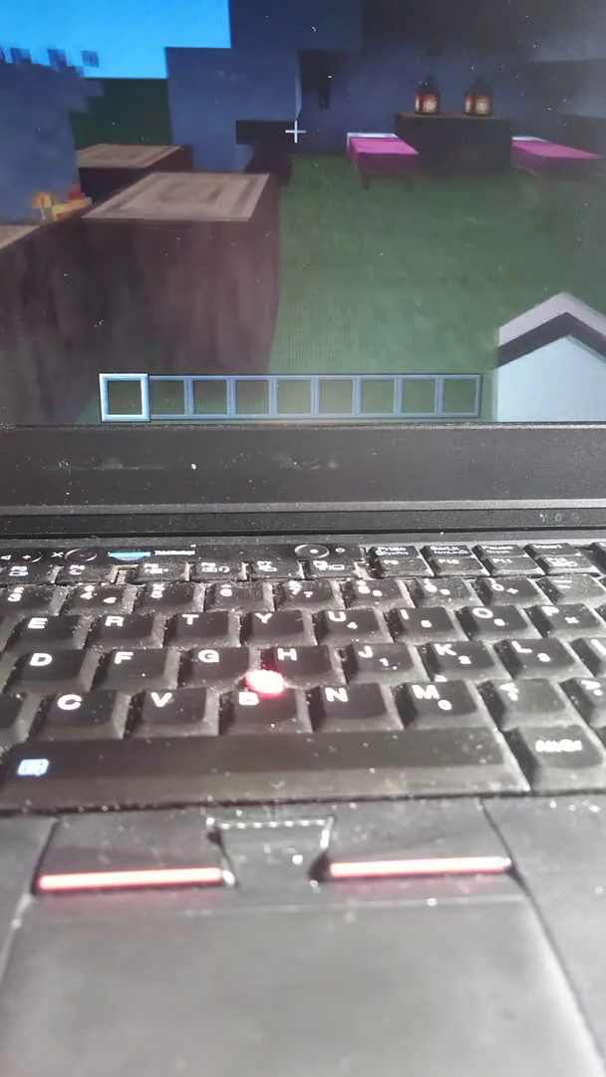
pyautogui.press('w')
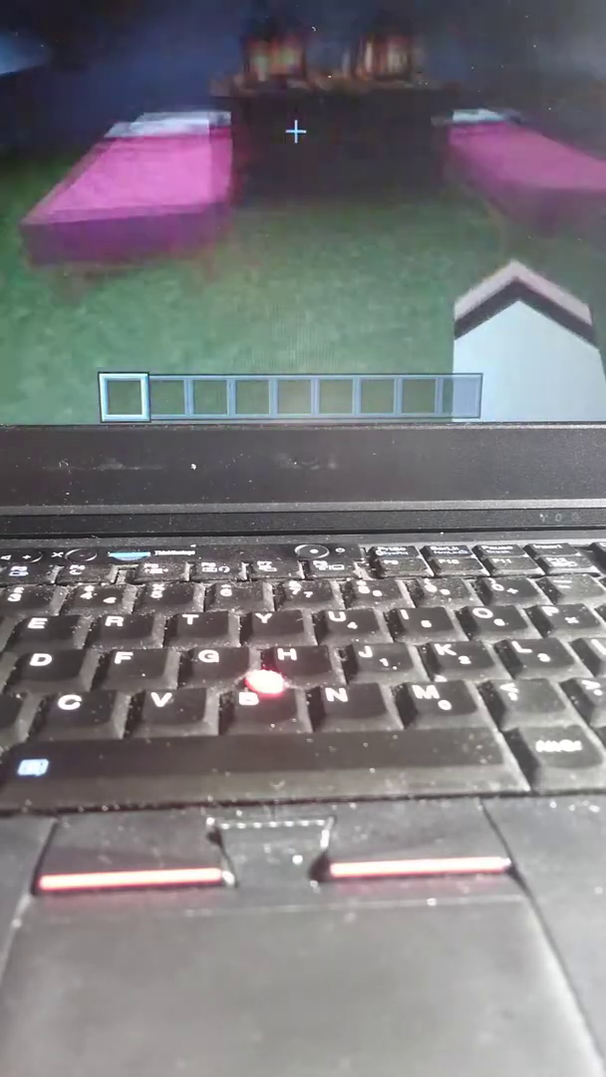